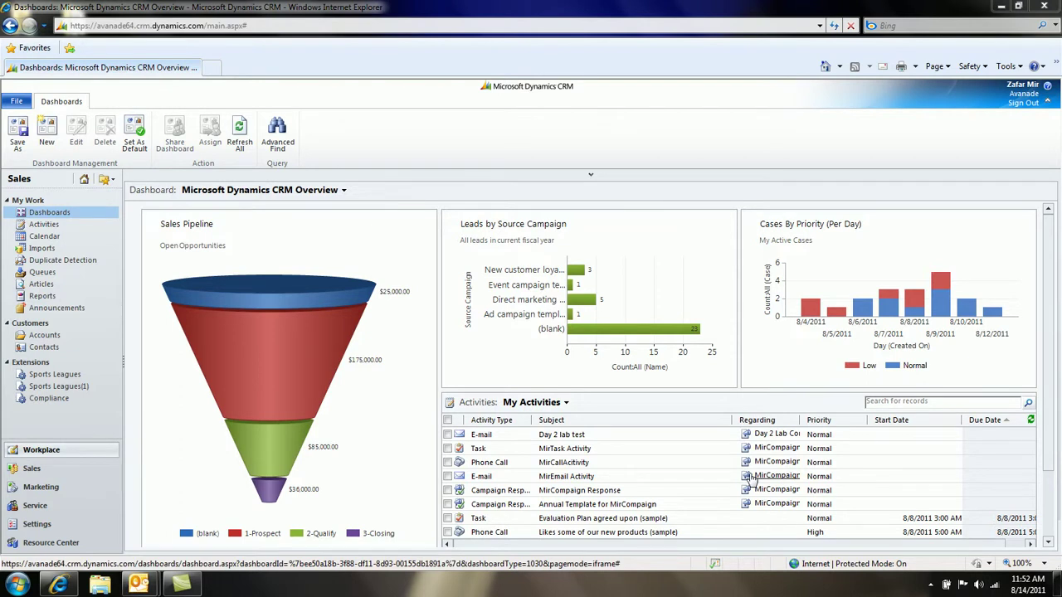
# Create a new dashboard from the Workplace area using the 2-Column Regular Dashboard layout.
pyautogui.click(41, 452)
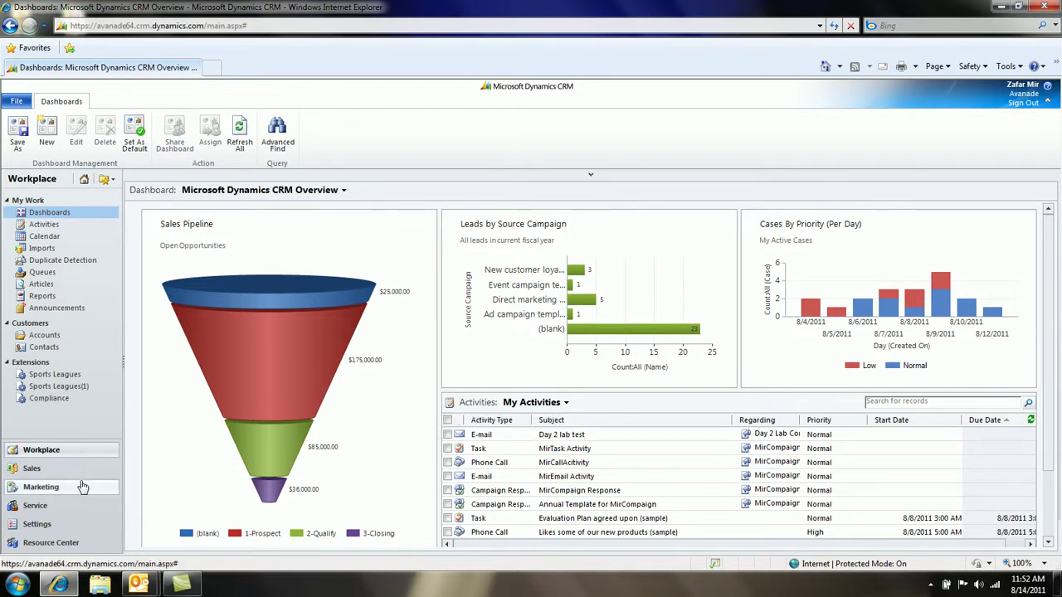
pyautogui.click(44, 133)
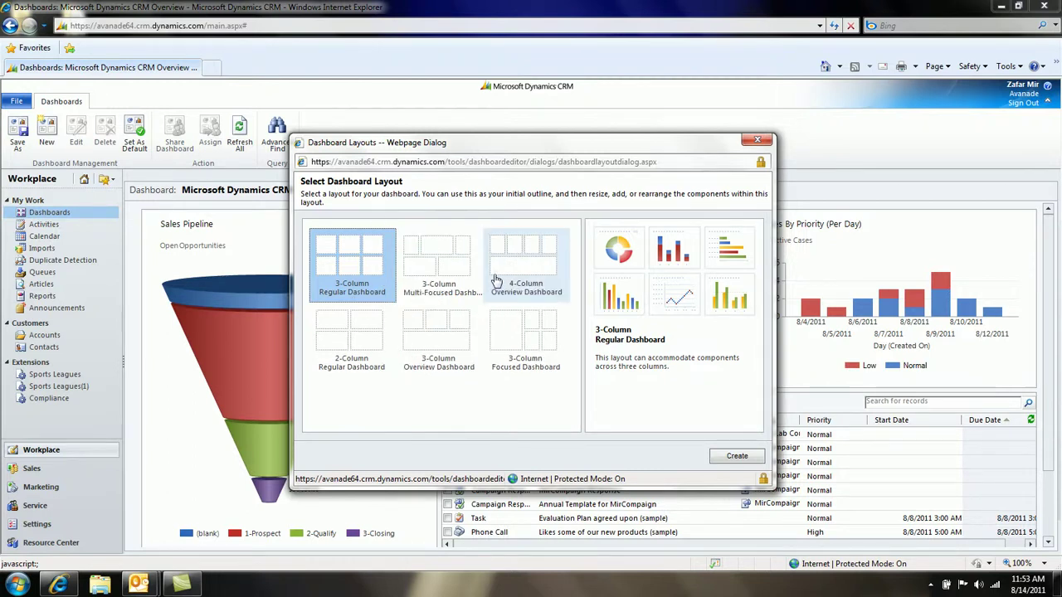
pyautogui.click(386, 340)
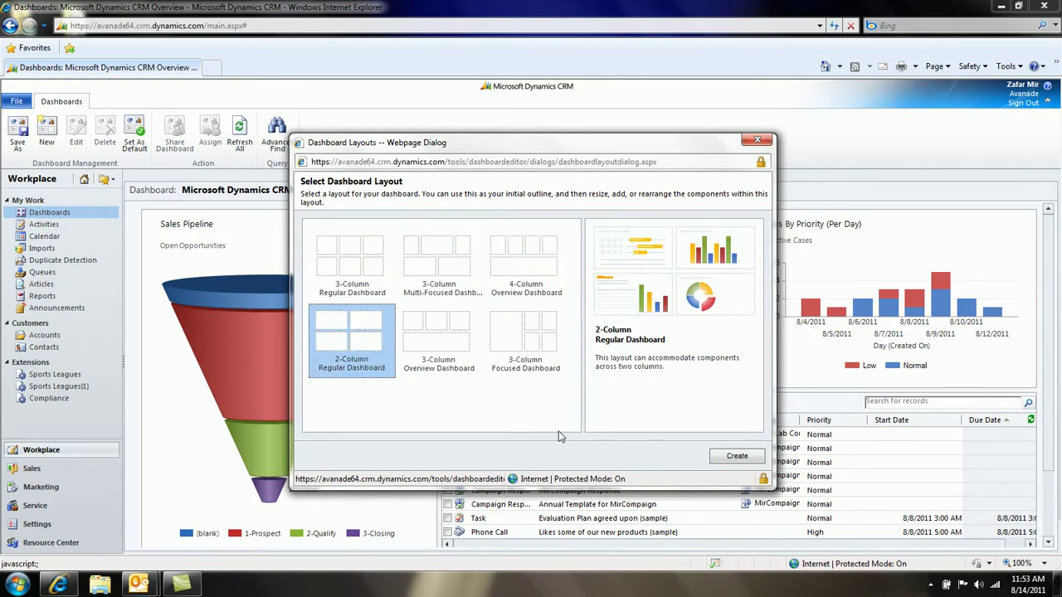
pyautogui.moveTo(368, 307); pyautogui.dragTo(415, 322)
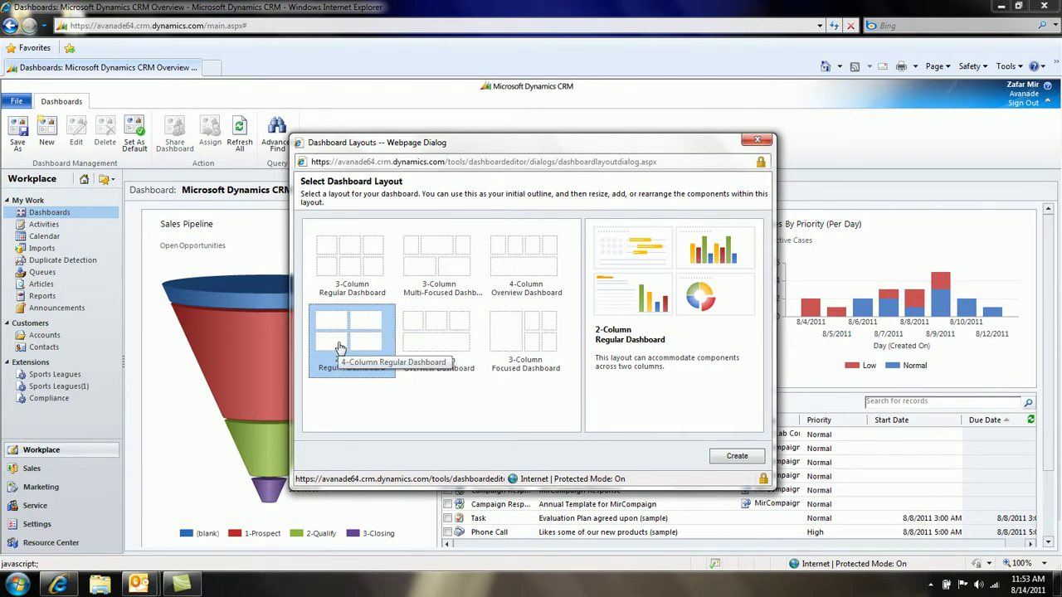
pyautogui.click(738, 455)
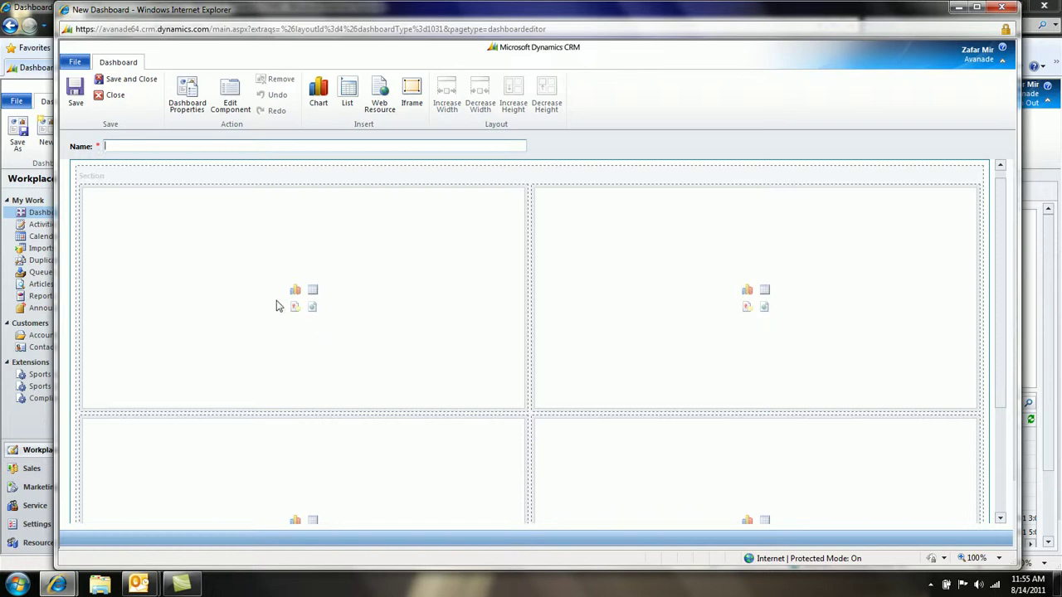
# Add a chart to the upper-left section with record type Contact and the Contact Roles By City Chart.
pyautogui.click(295, 293)
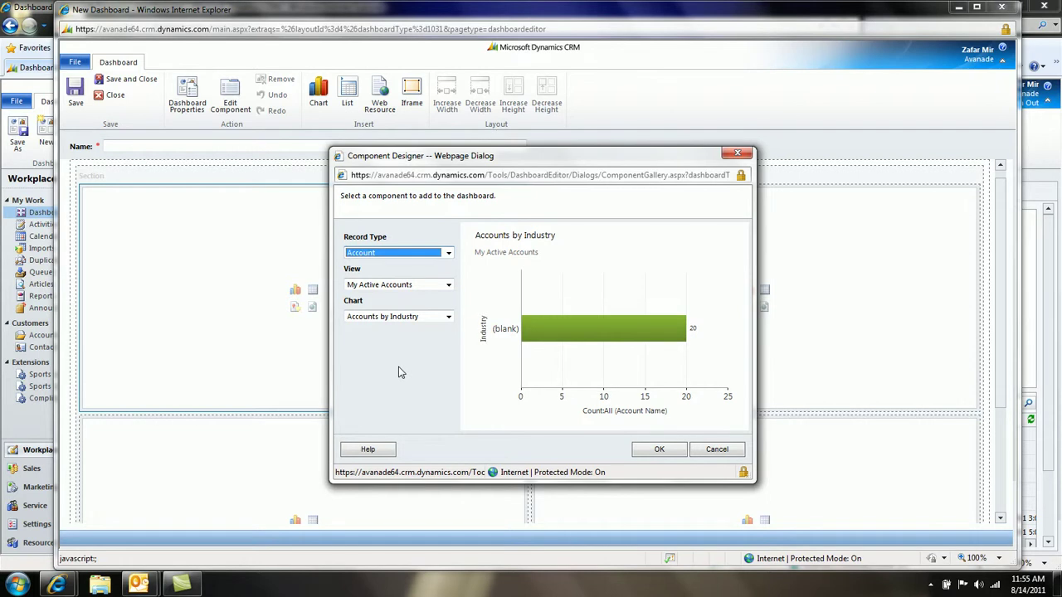
pyautogui.click(448, 254)
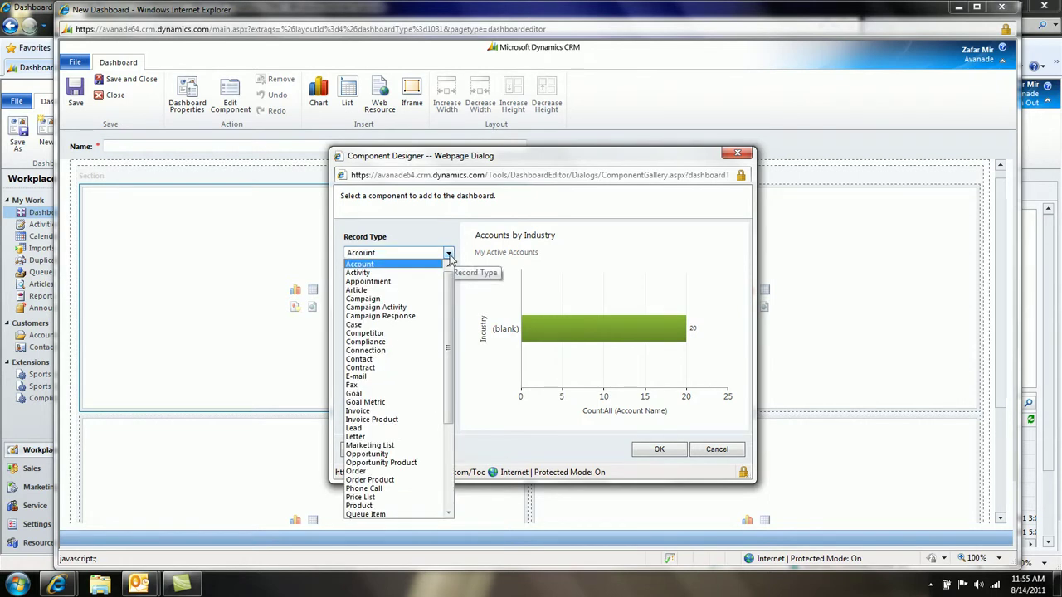
pyautogui.click(401, 358)
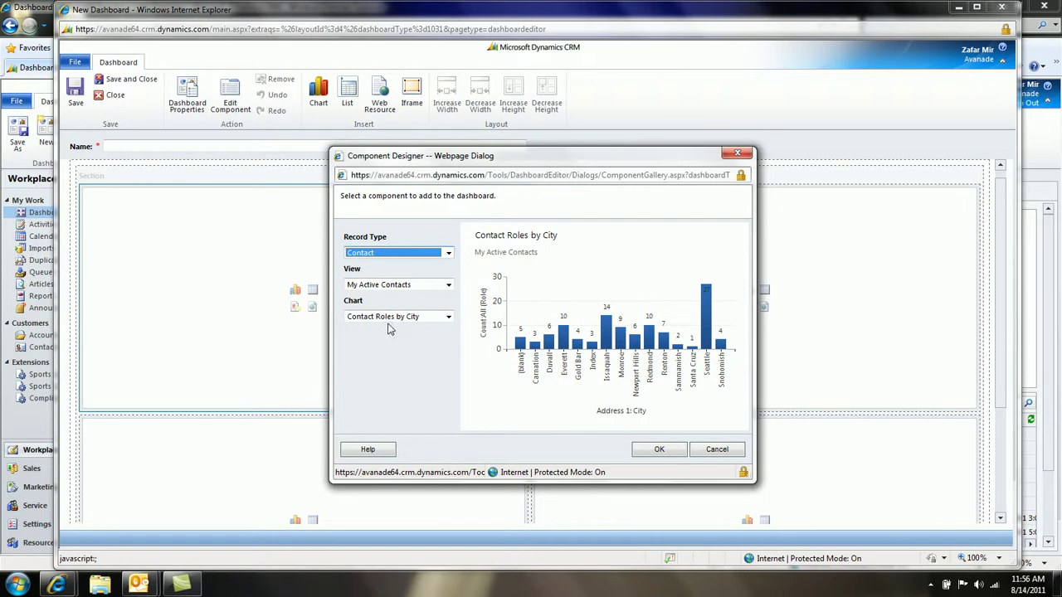
pyautogui.click(449, 319)
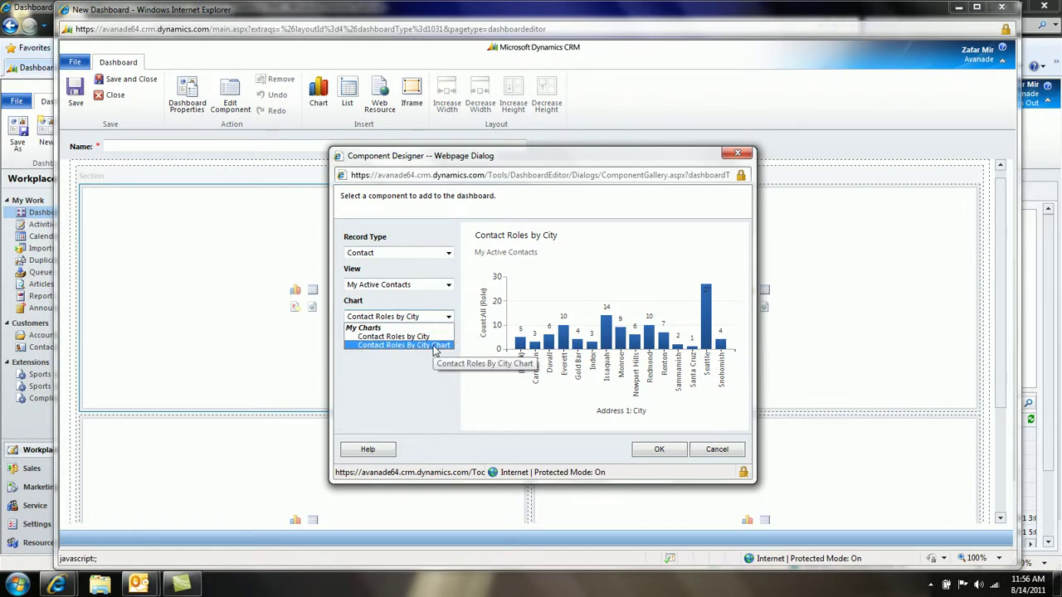
pyautogui.click(403, 345)
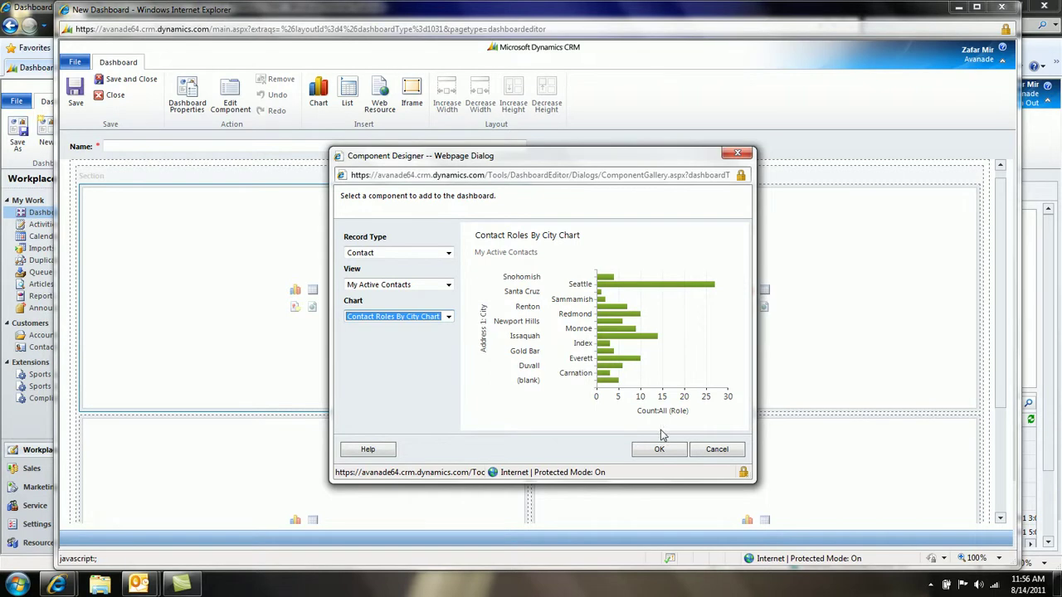
pyautogui.click(662, 454)
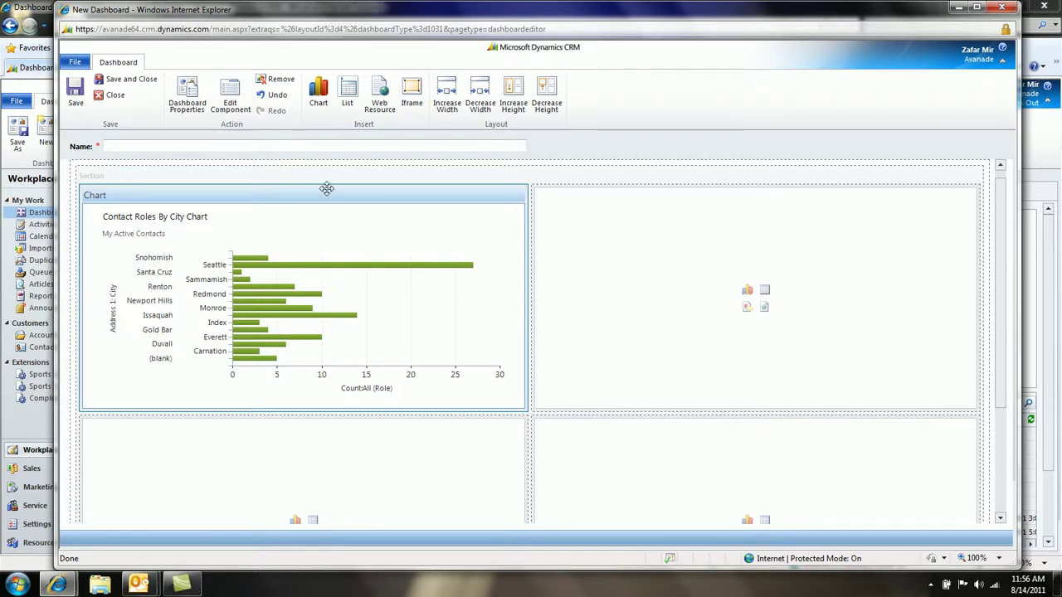
# Increase the contact chart's height and width by one increment each, and decrease both again by the same amount.
pyautogui.click(516, 114)
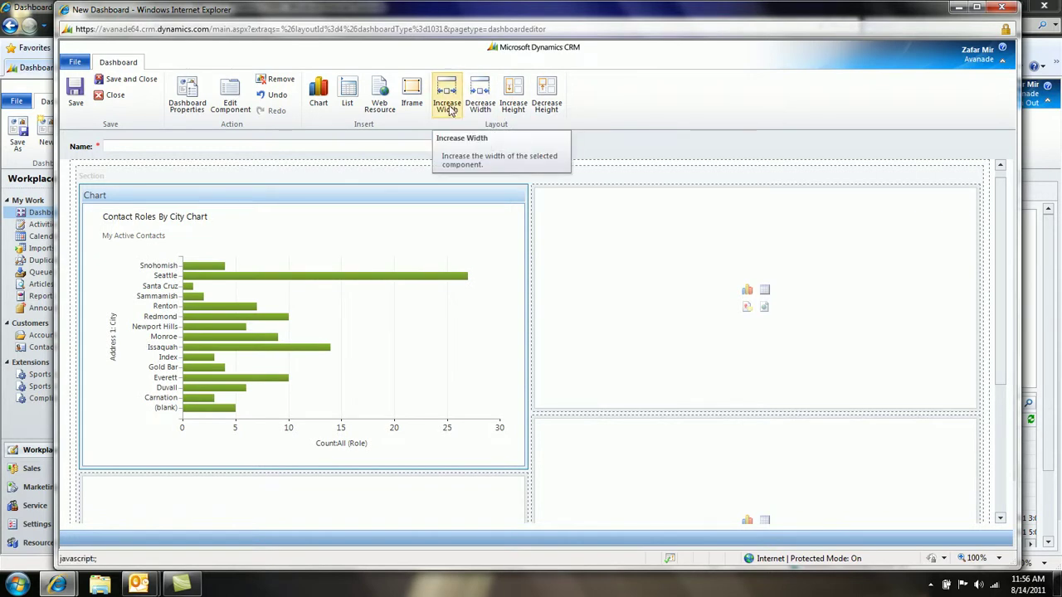
pyautogui.click(448, 106)
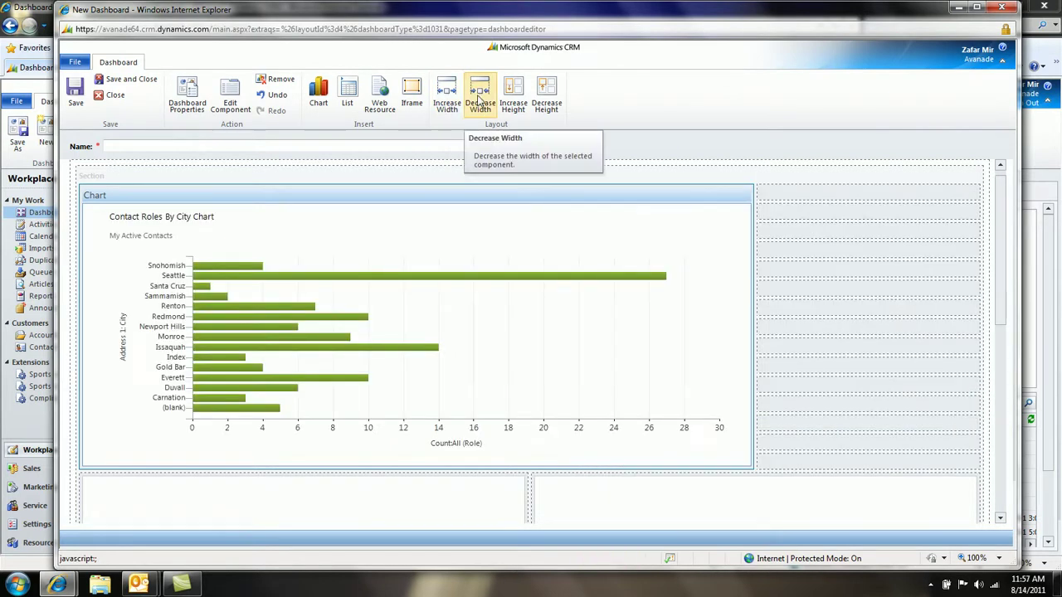
pyautogui.click(480, 108)
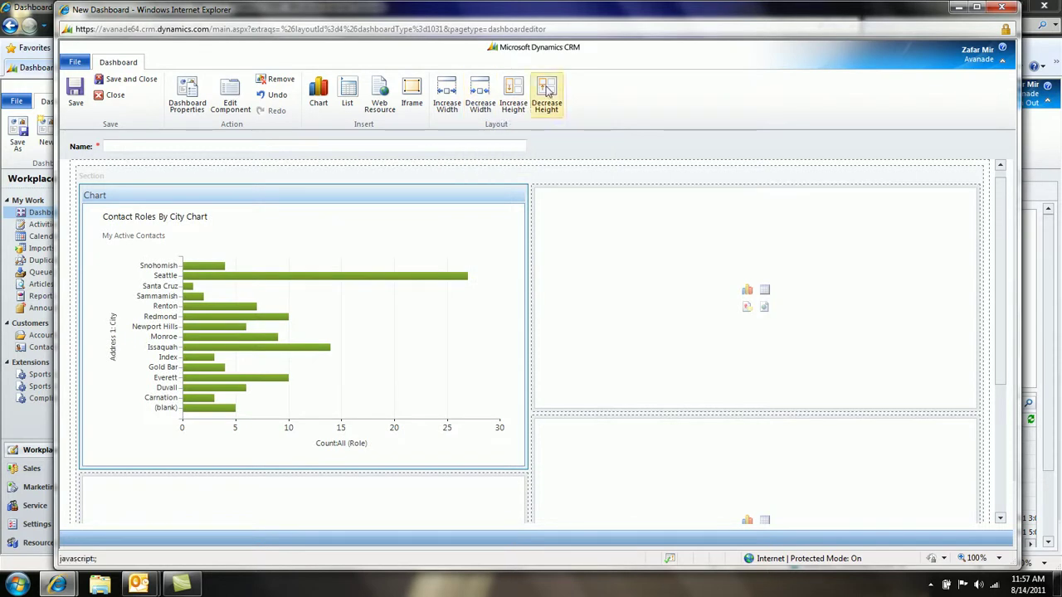
pyautogui.click(541, 108)
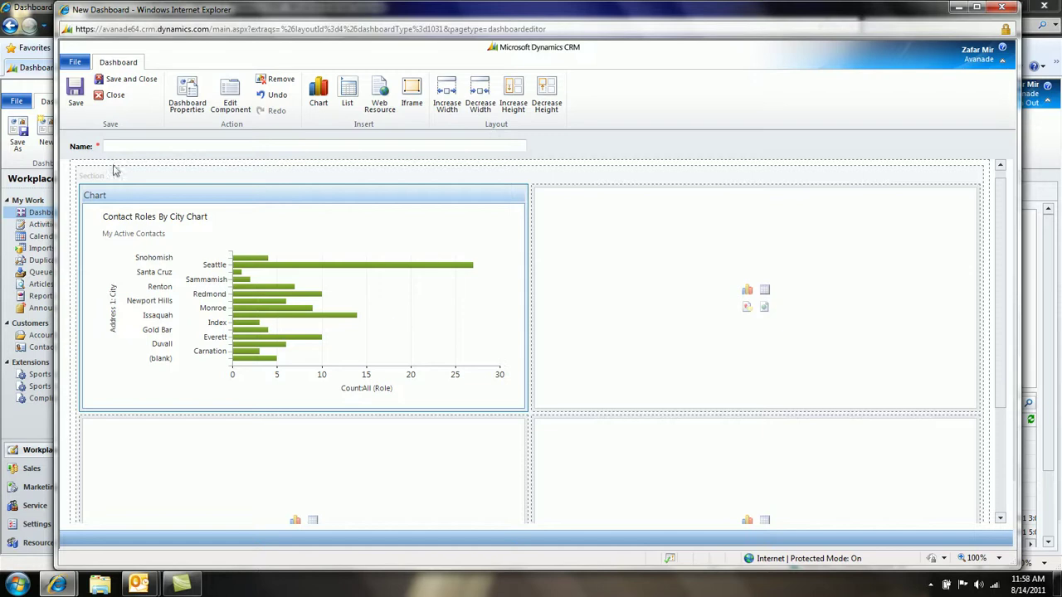
# Add an Accounts list to the upper-right section with the Active Accounts view.
pyautogui.click(133, 146)
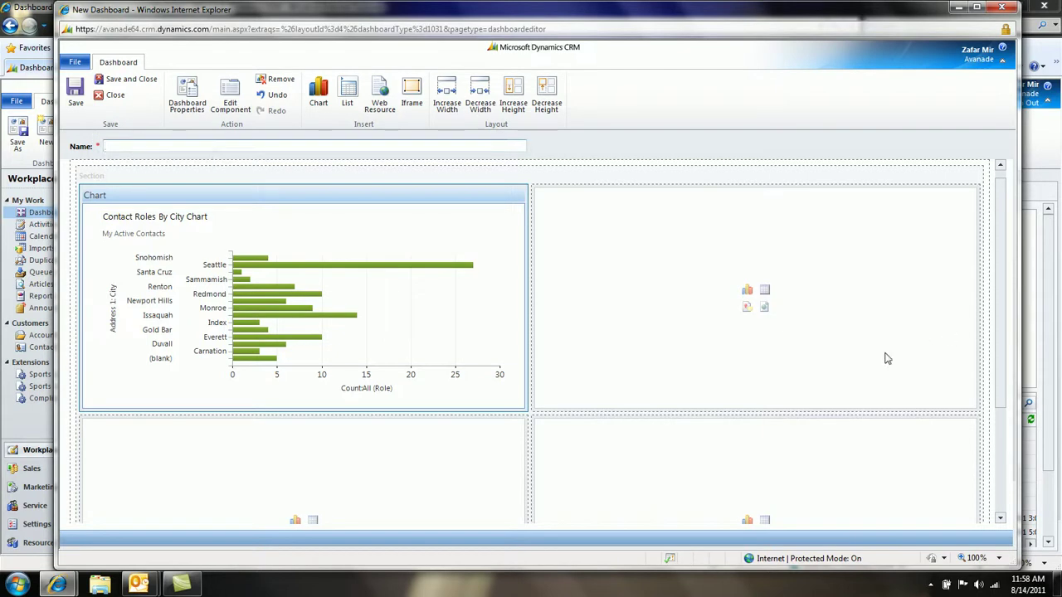
pyautogui.click(764, 290)
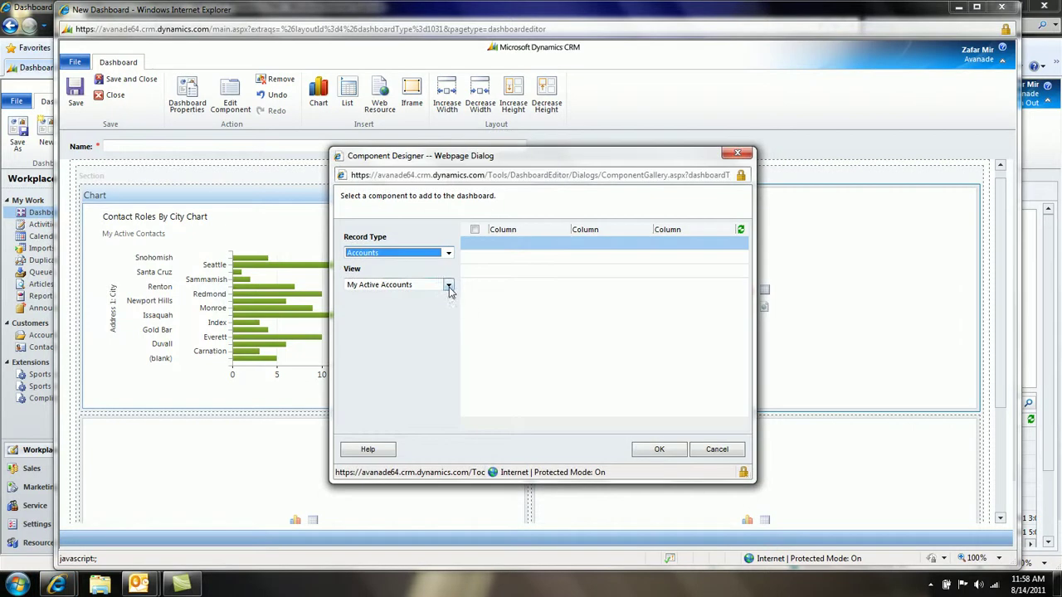
pyautogui.click(448, 284)
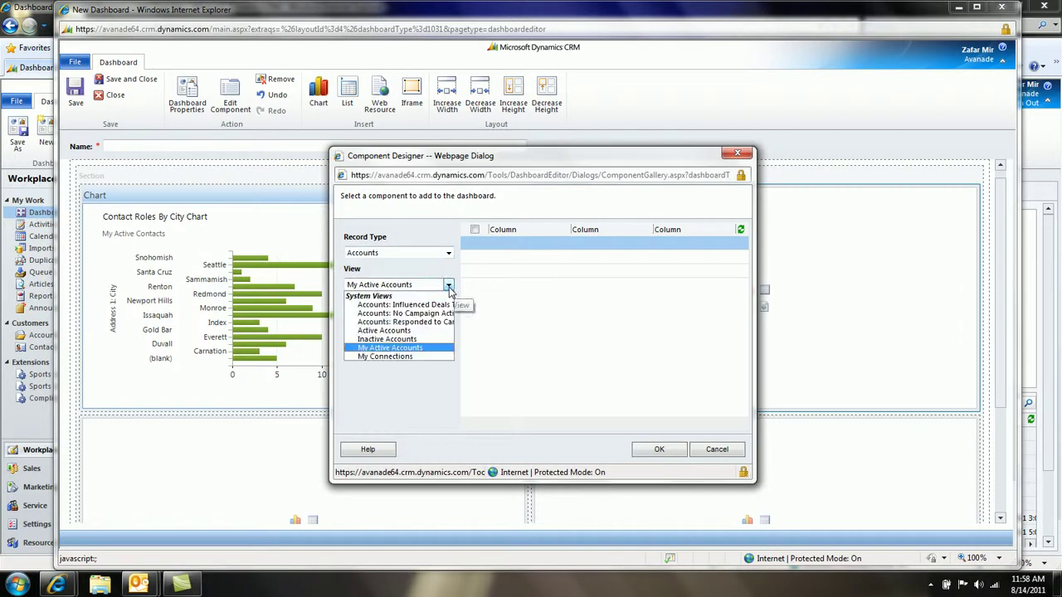
pyautogui.click(433, 332)
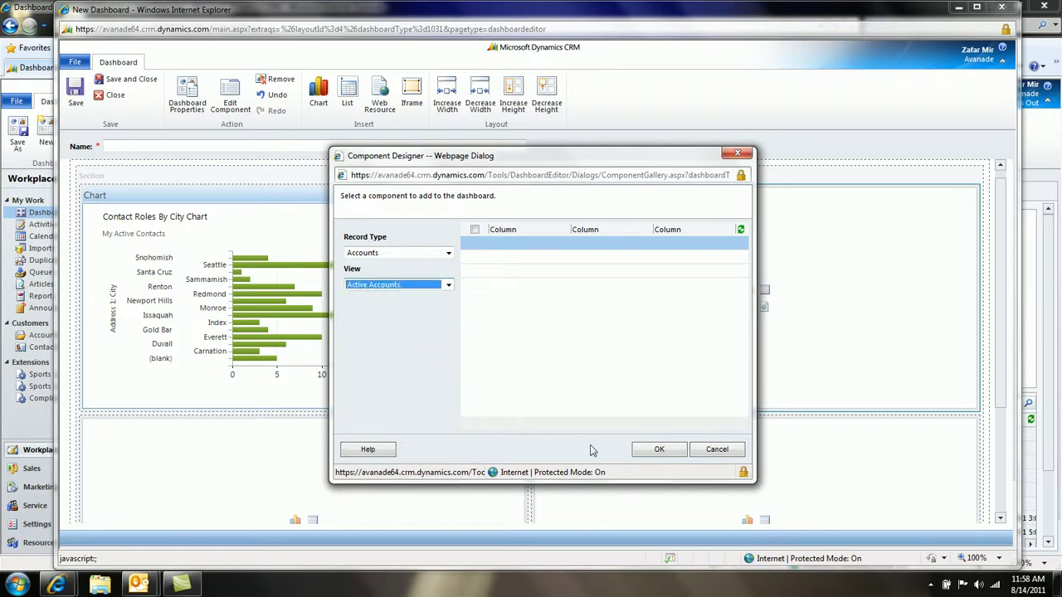
pyautogui.click(658, 455)
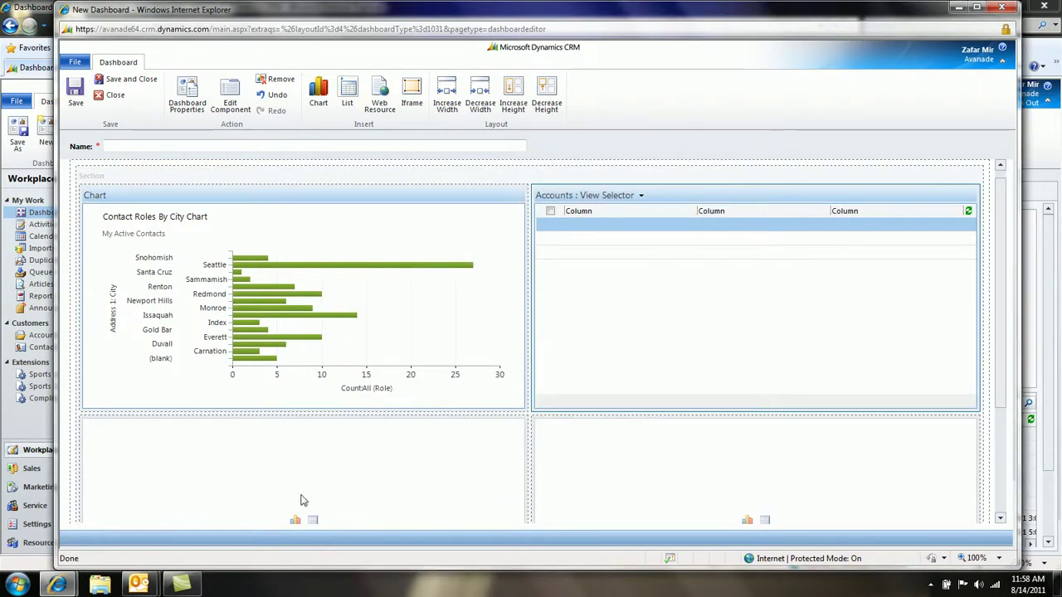
pyautogui.scroll(-3, 334, 452)
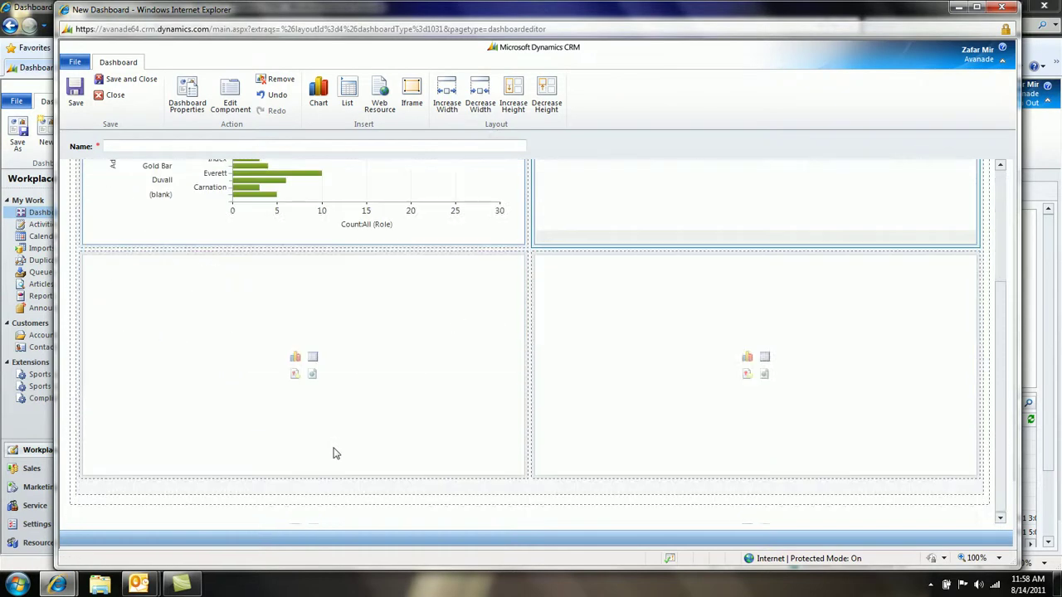
pyautogui.click(311, 374)
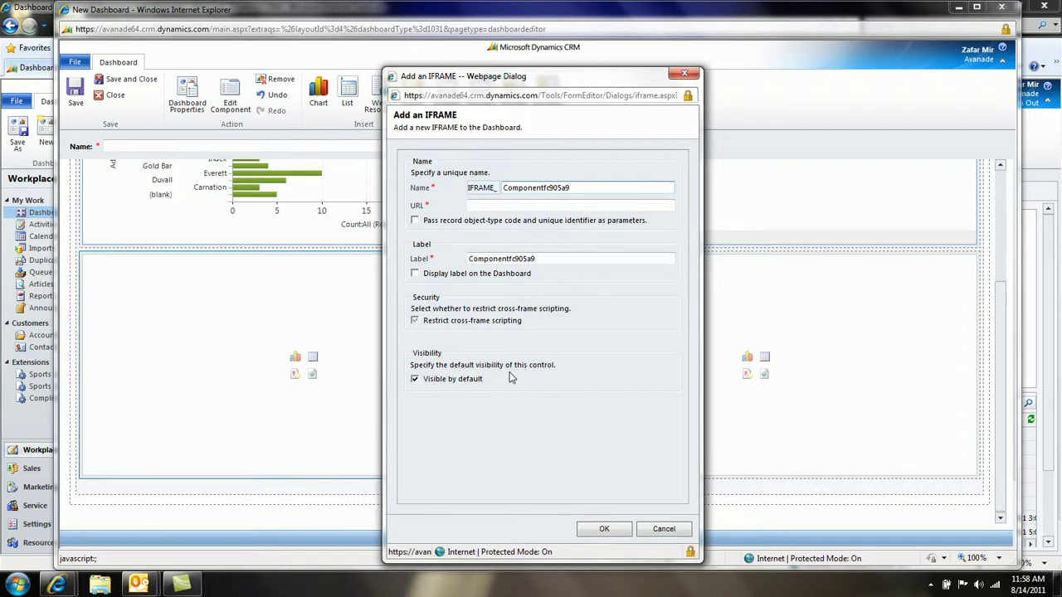
pyautogui.click(482, 206)
pyautogui.write('www')
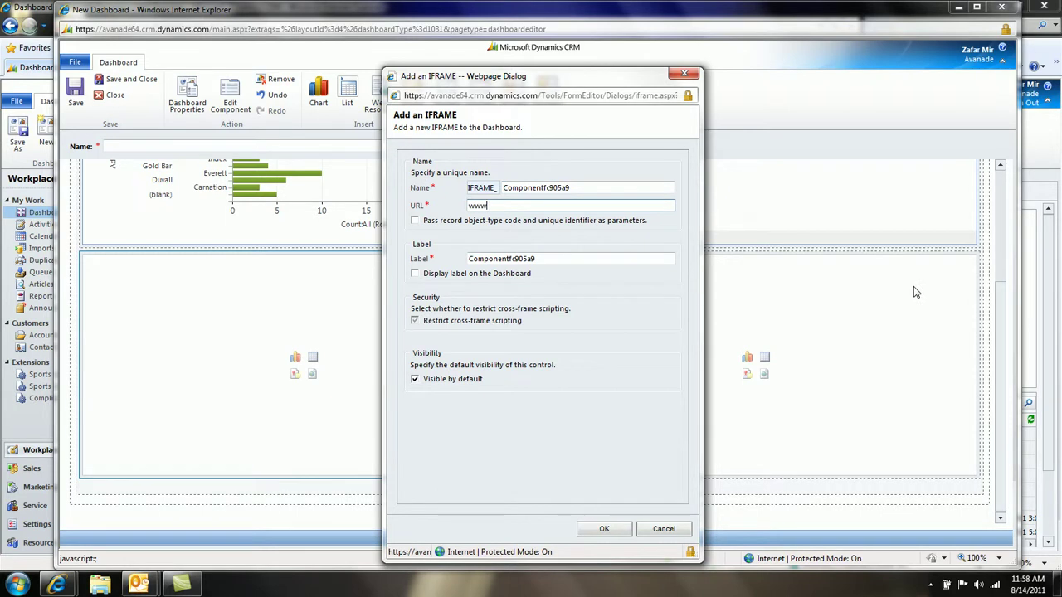
pyautogui.write('.yahoo.com')
pyautogui.click(605, 530)
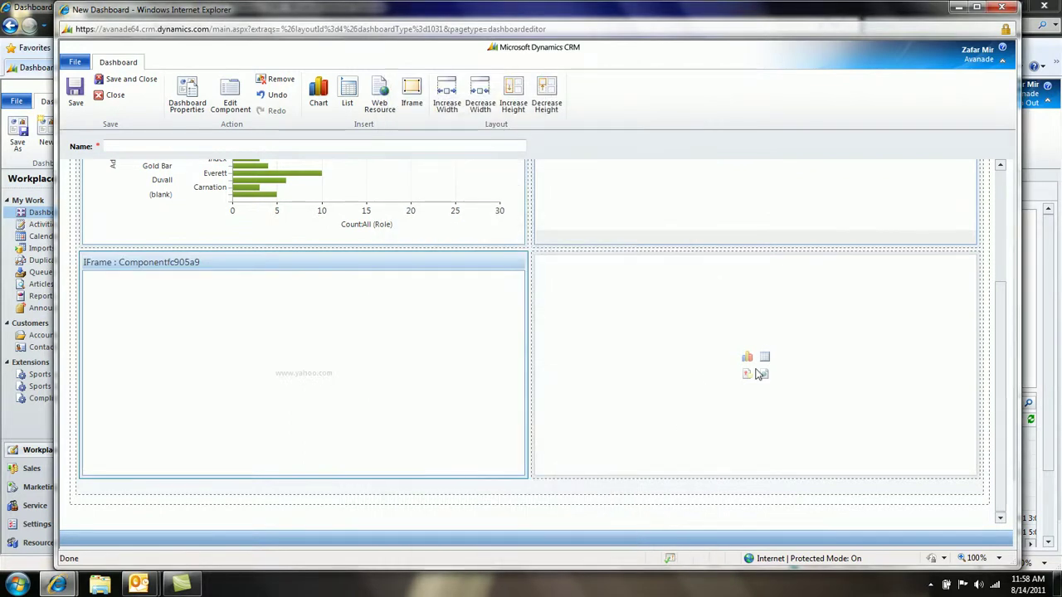
# Try to add a web resource to the lower-right section by looking one up among the form enabled web resources.
pyautogui.click(764, 374)
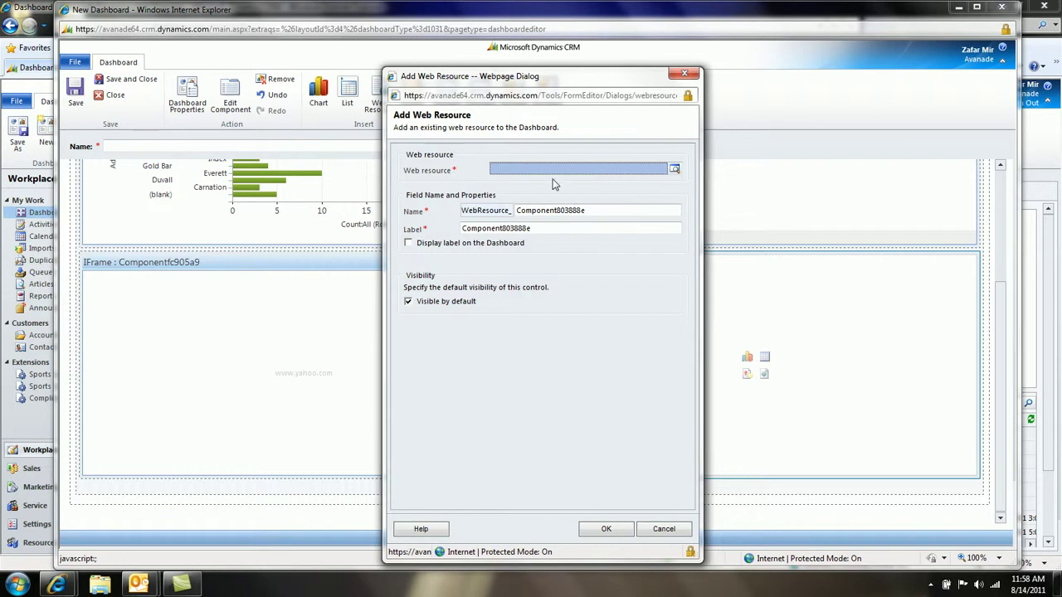
pyautogui.click(674, 169)
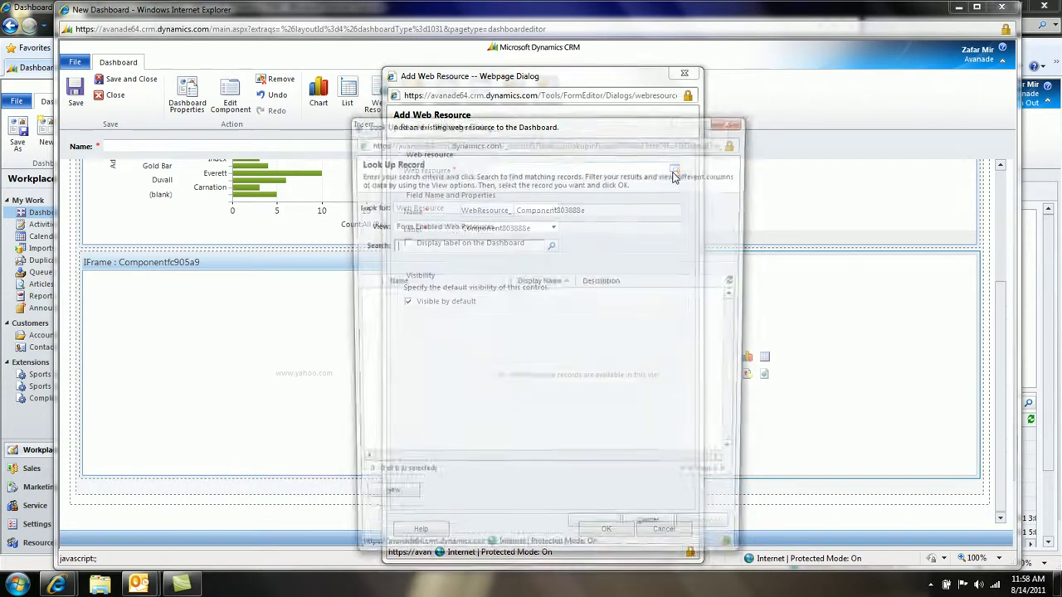
pyautogui.click(551, 245)
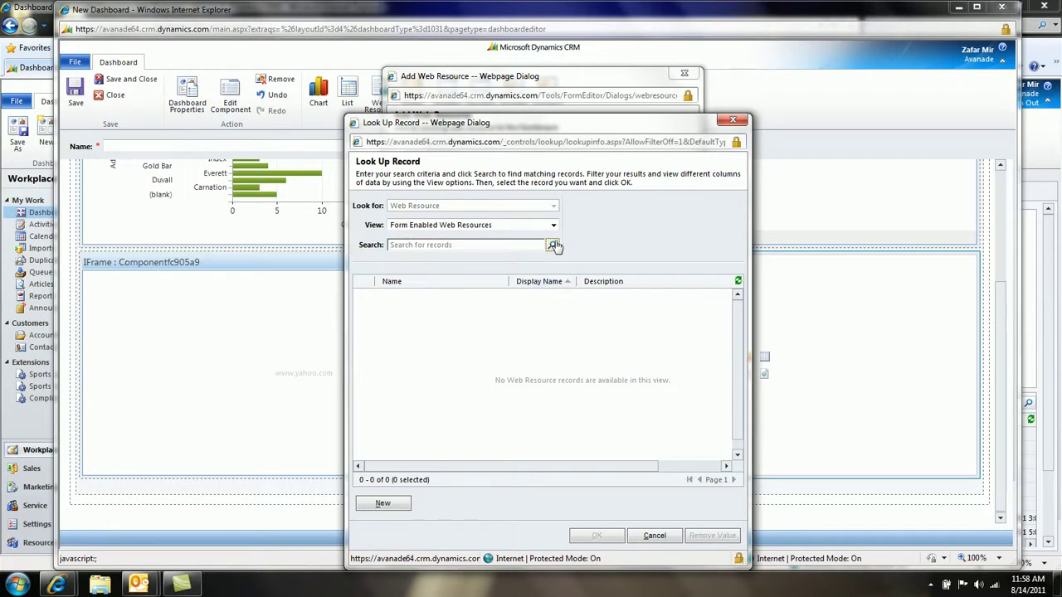
pyautogui.click(654, 535)
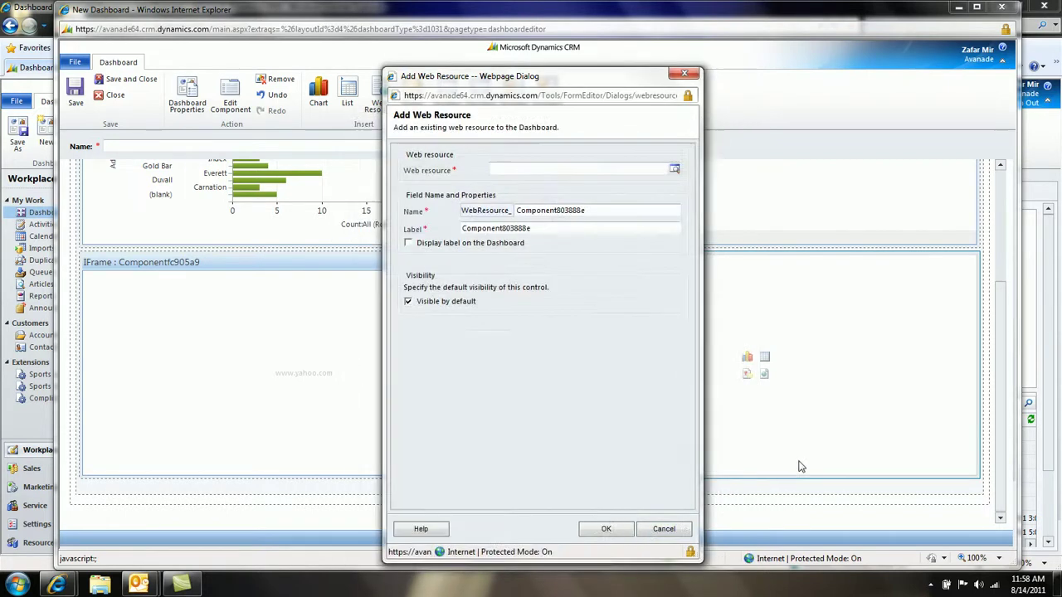
pyautogui.click(664, 528)
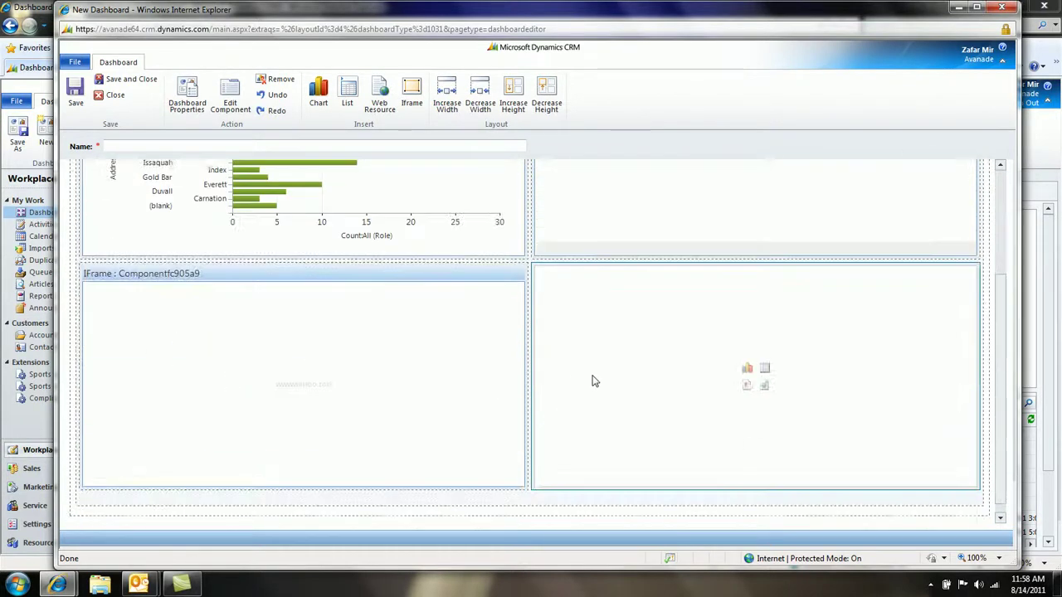
# Name the dashboard MyFirstDashboard, save it and close the editor.
pyautogui.click(145, 145)
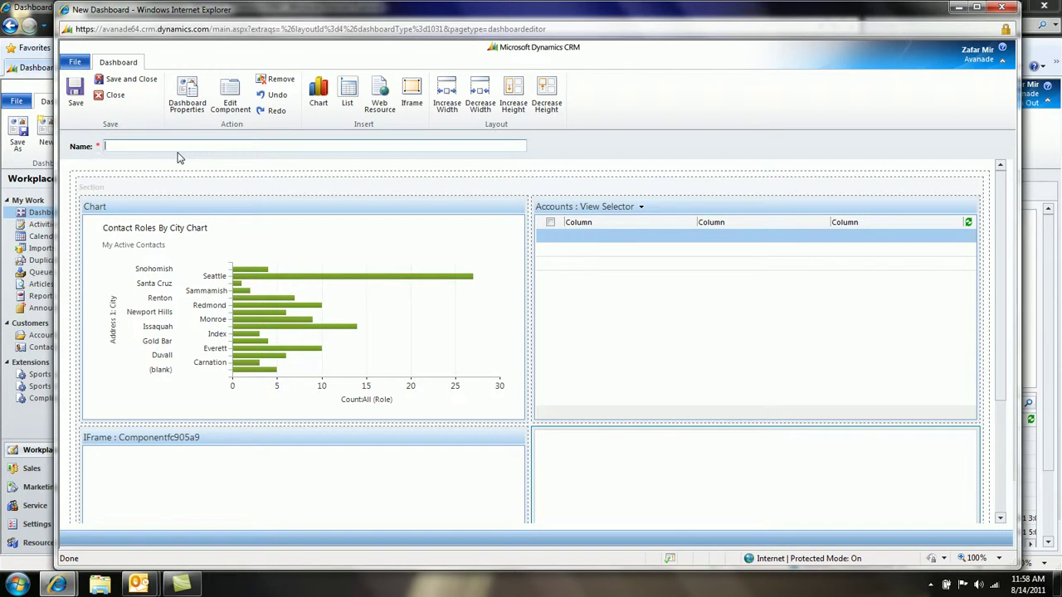
pyautogui.write('FirstDashboard')
pyautogui.click(131, 90)
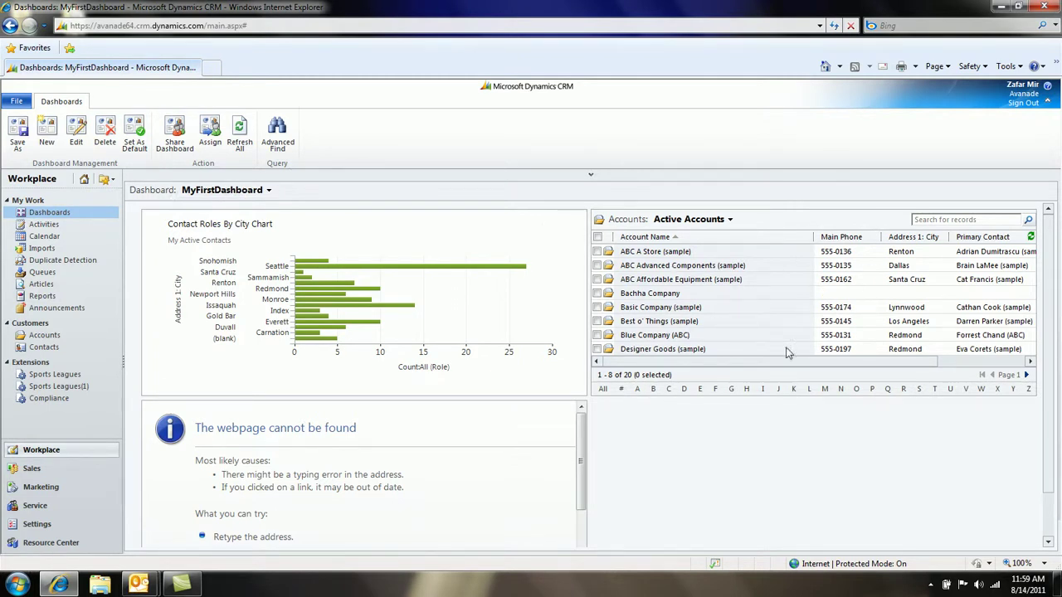
# Switch to the Microsoft Dynamics CRM Overview dashboard and back to MyFirstDashboard to compare them.
pyautogui.click(269, 192)
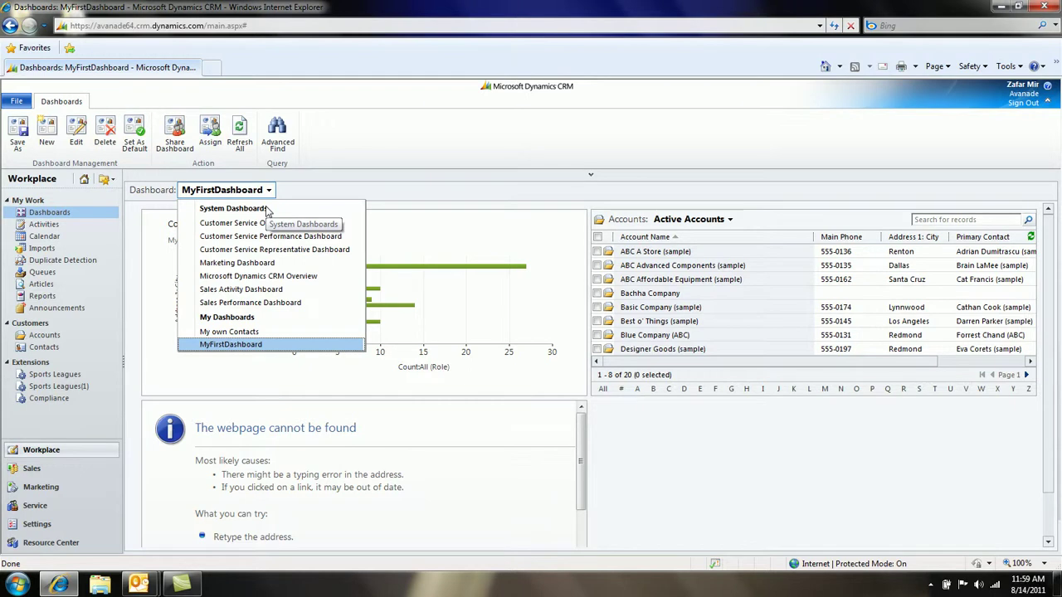
pyautogui.click(280, 284)
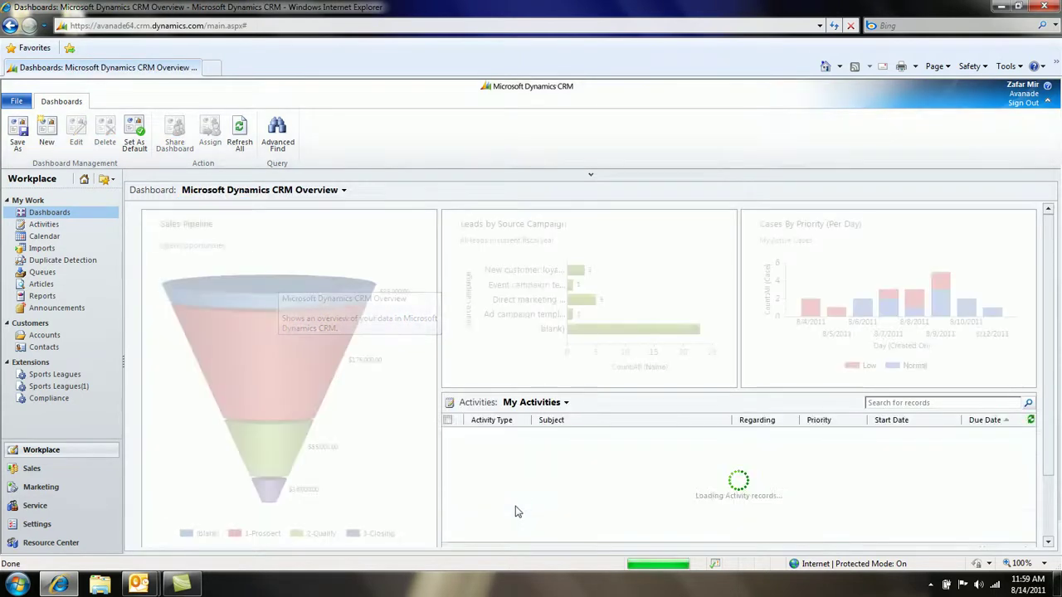
pyautogui.click(345, 192)
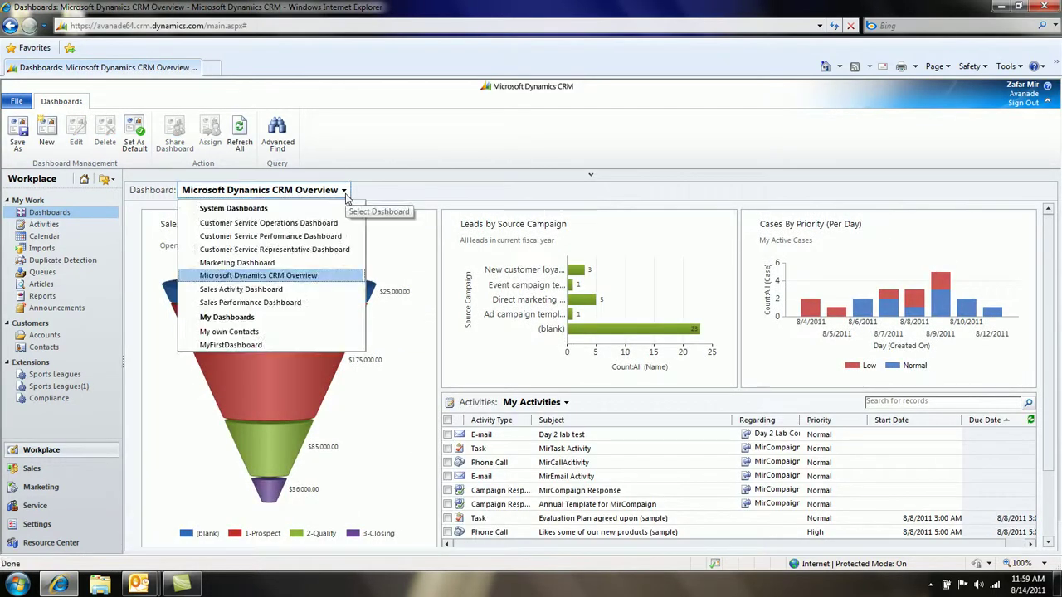
pyautogui.click(249, 346)
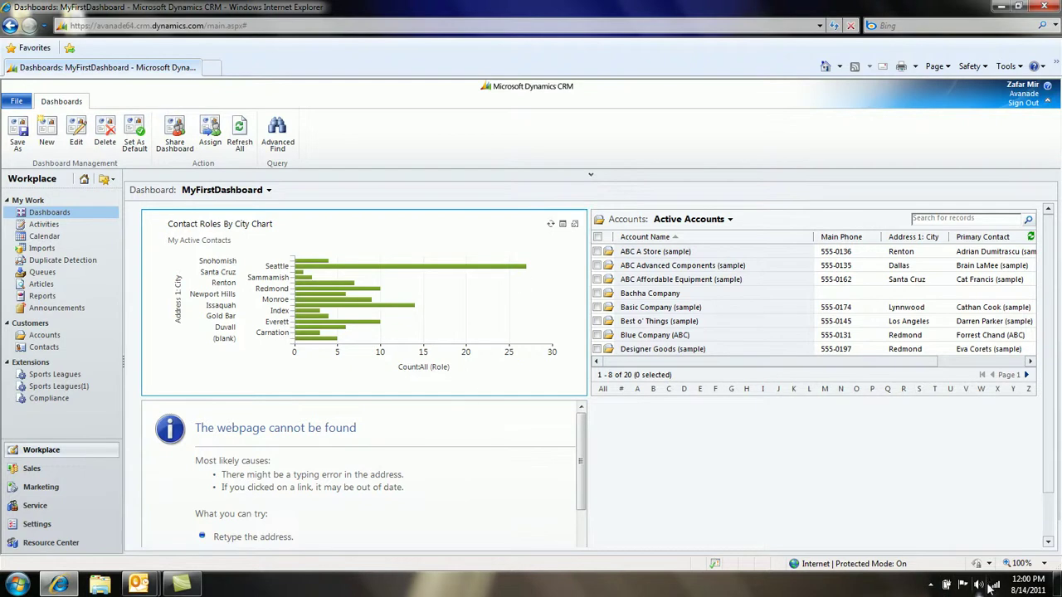
pyautogui.click(930, 584)
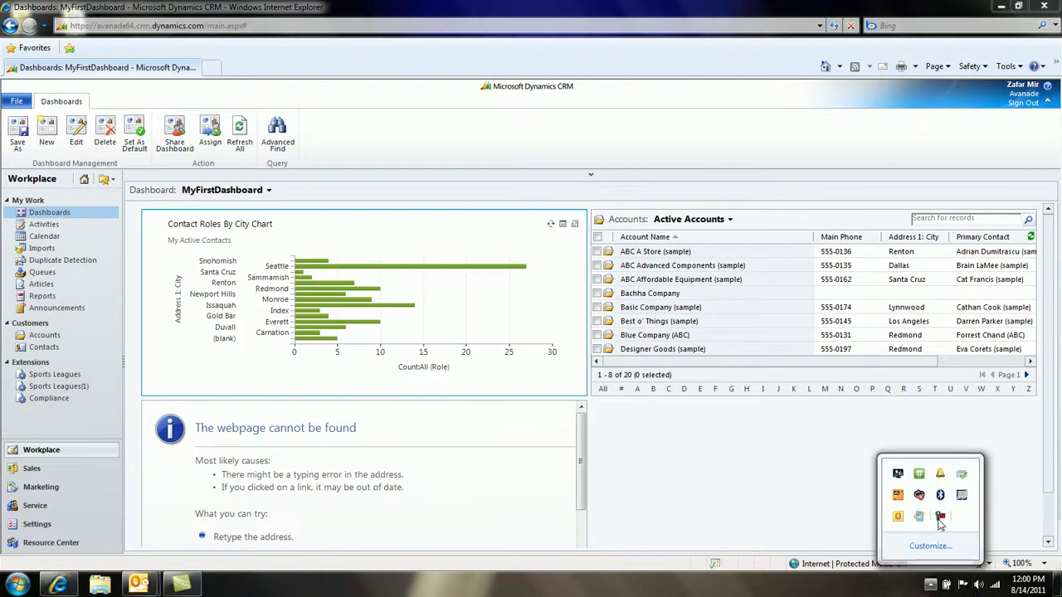